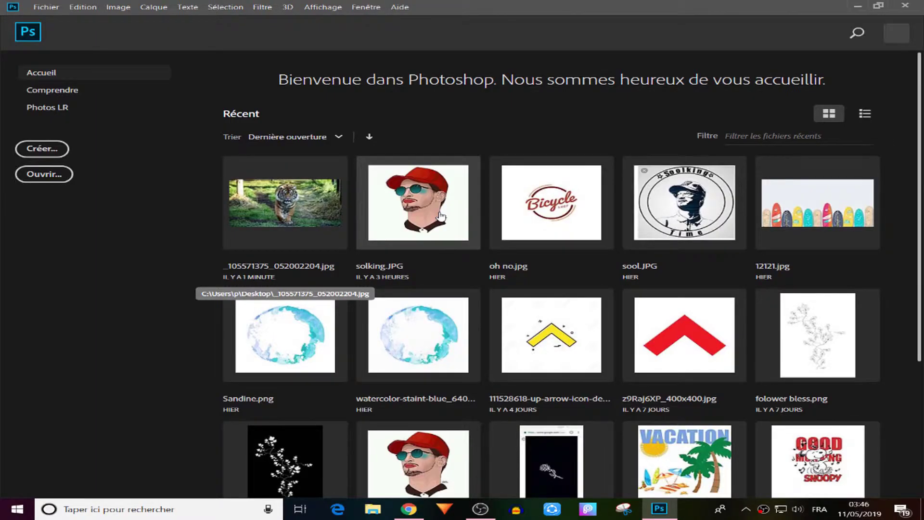
Step: Open solking.JPG and erase a short diagonal stroke in the white background beside the cap with the Eraser tool
{"action": "left_click", "coordinate": [441, 216]}
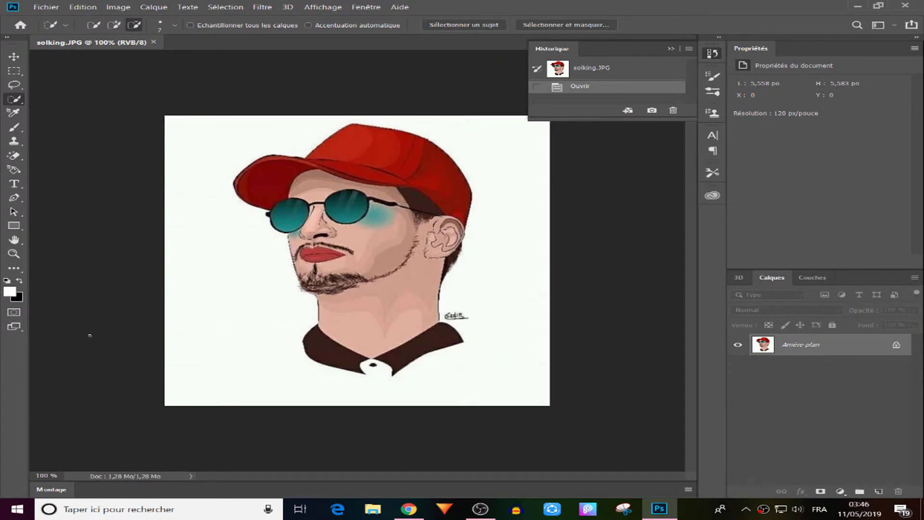
{"action": "left_click", "coordinate": [14, 156]}
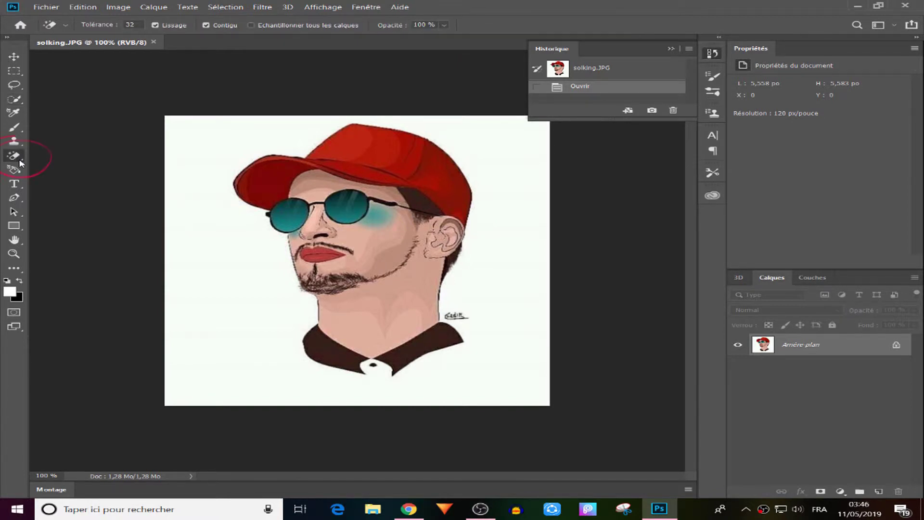
{"action": "right_click", "coordinate": [20, 161]}
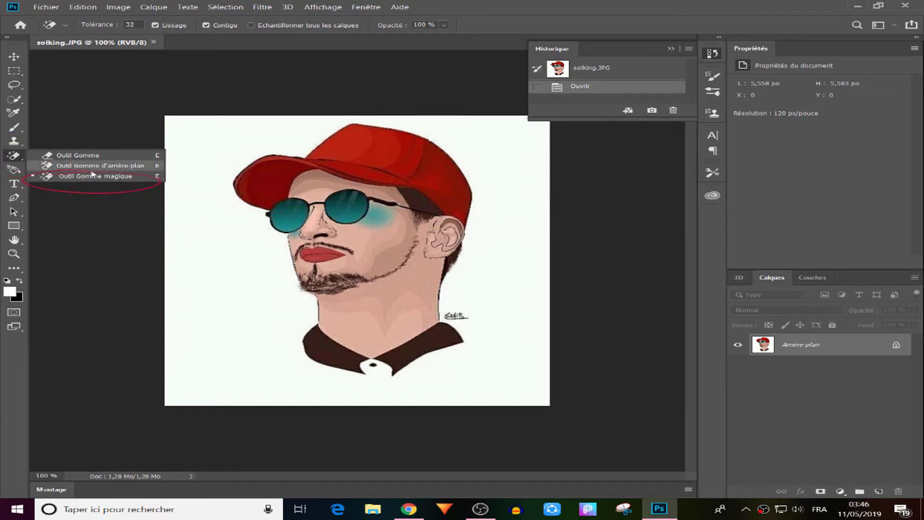
{"action": "left_click", "coordinate": [79, 156]}
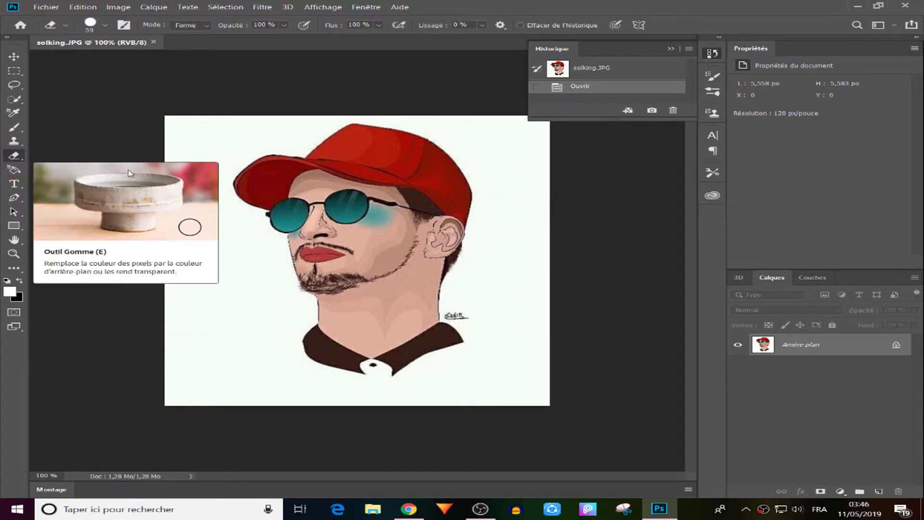
{"action": "left_click_drag", "start_coordinate": [221, 136], "coordinate": [199, 153]}
{"action": "left_click", "coordinate": [184, 170]}
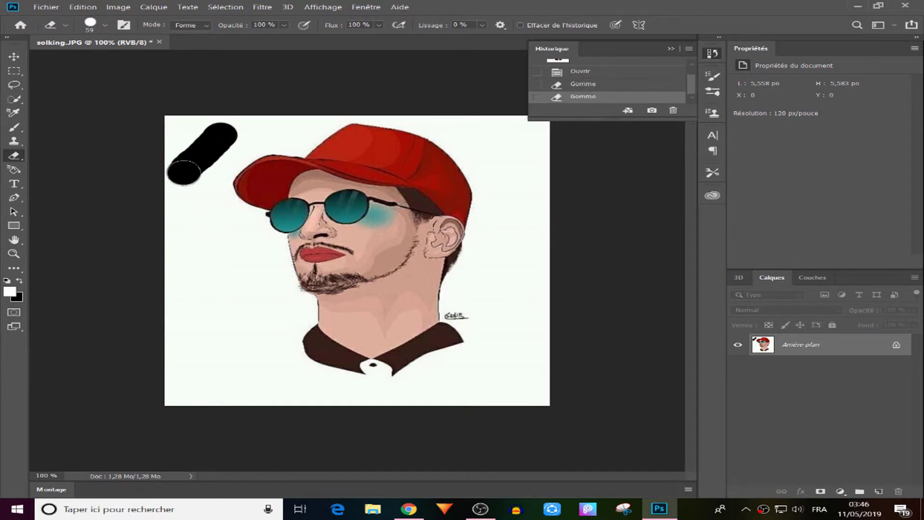
Step: Remove the white background and the black eraser stroke around the portrait with the Magic Eraser tool at tolerance 32
{"action": "right_click", "coordinate": [23, 158]}
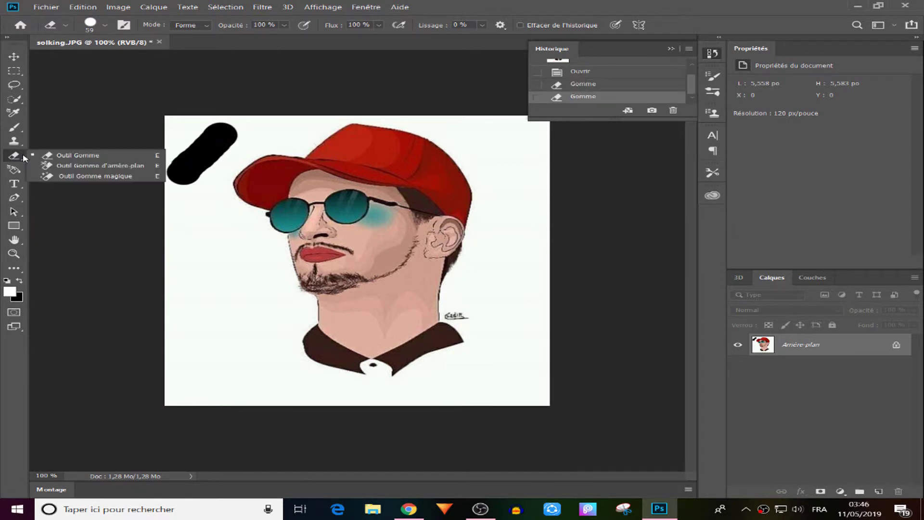
{"action": "left_click", "coordinate": [40, 177]}
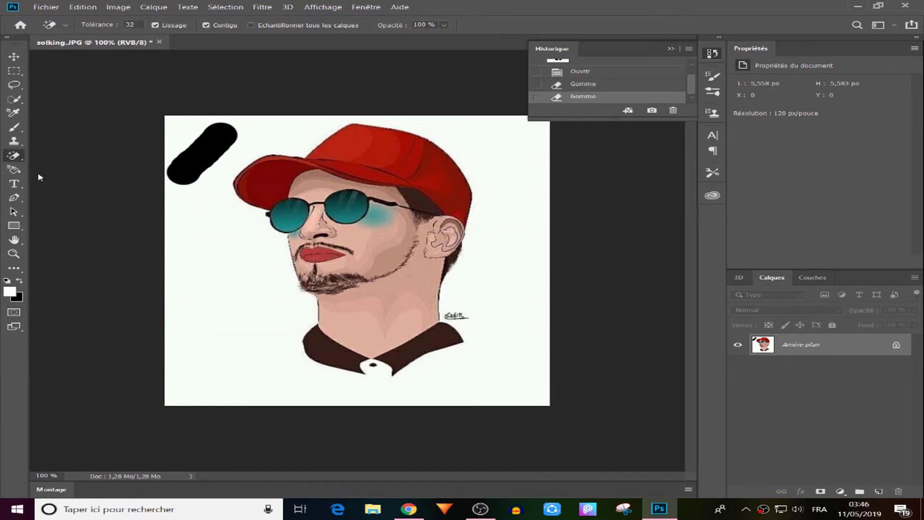
{"action": "left_click", "coordinate": [190, 192]}
{"action": "left_click", "coordinate": [199, 156]}
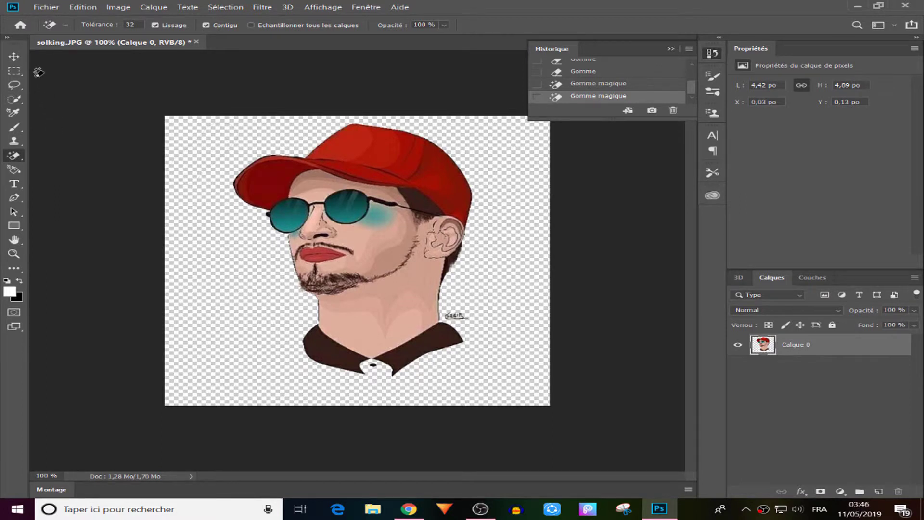
Step: Erase the artist's signature beside the neck with the regular Eraser tool, adjusting its brush size
{"action": "left_click", "coordinate": [13, 253]}
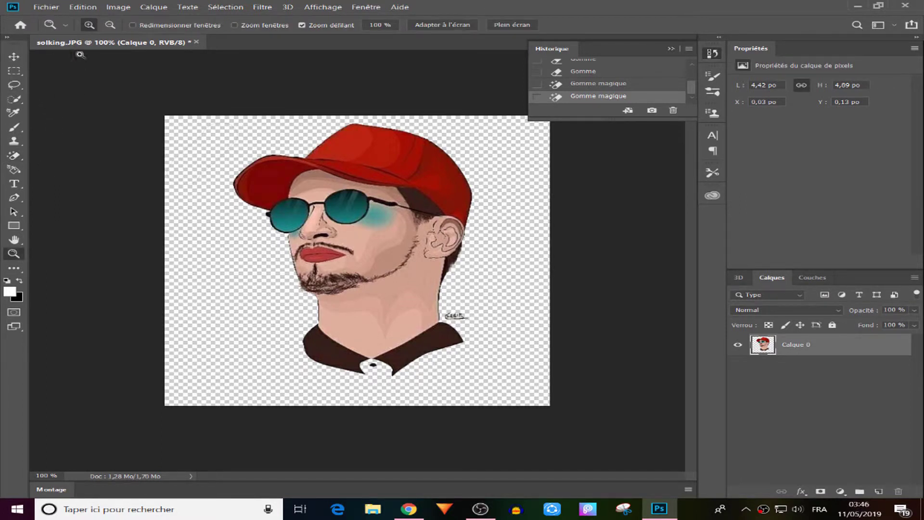
{"action": "left_click_drag", "start_coordinate": [453, 306], "coordinate": [458, 315]}
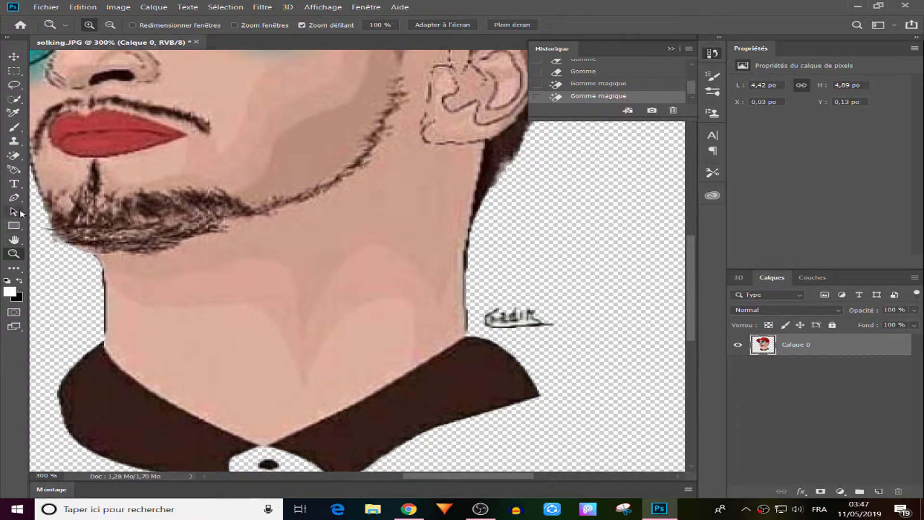
{"action": "left_click", "coordinate": [13, 156]}
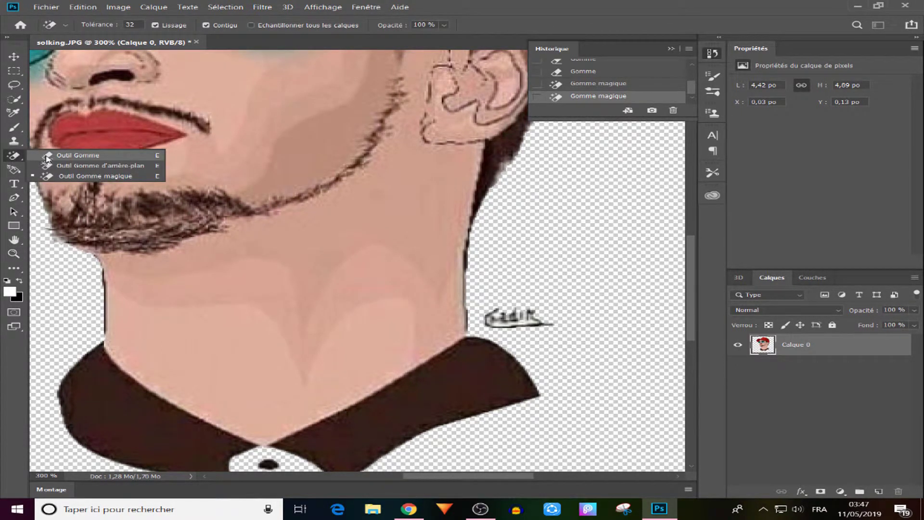
{"action": "left_click", "coordinate": [77, 155]}
{"action": "mouse_move", "coordinate": [536, 287]}
{"action": "left_mouse_down"}
{"action": "mouse_move", "coordinate": [549, 301]}
{"action": "mouse_move", "coordinate": [525, 303]}
{"action": "left_mouse_up"}
{"action": "left_click", "coordinate": [104, 25]}
{"action": "left_click_drag", "start_coordinate": [100, 59], "coordinate": [89, 59]}
Step: Review the whole cut-out portrait at 100% and collapse the History panel
{"action": "left_click", "coordinate": [14, 253]}
{"action": "left_click", "coordinate": [207, 282], "text": "alt"}
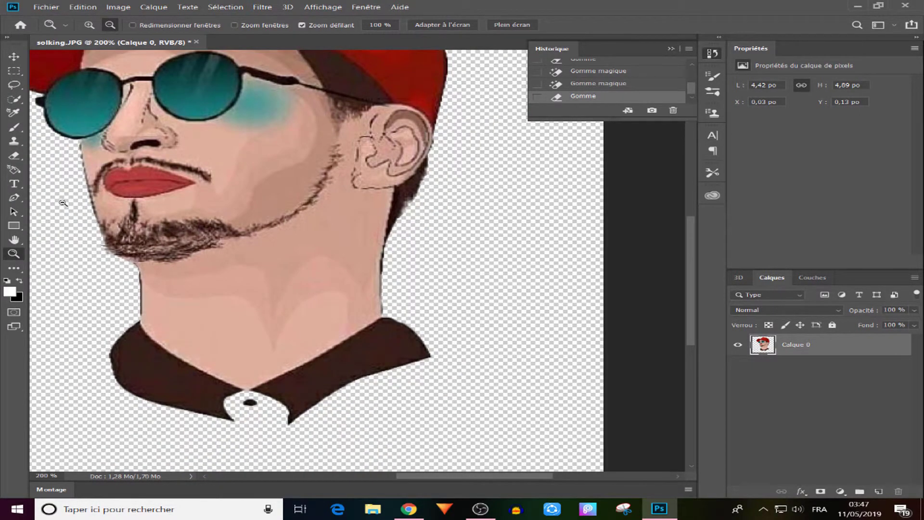
{"action": "left_click", "coordinate": [63, 203], "text": "alt"}
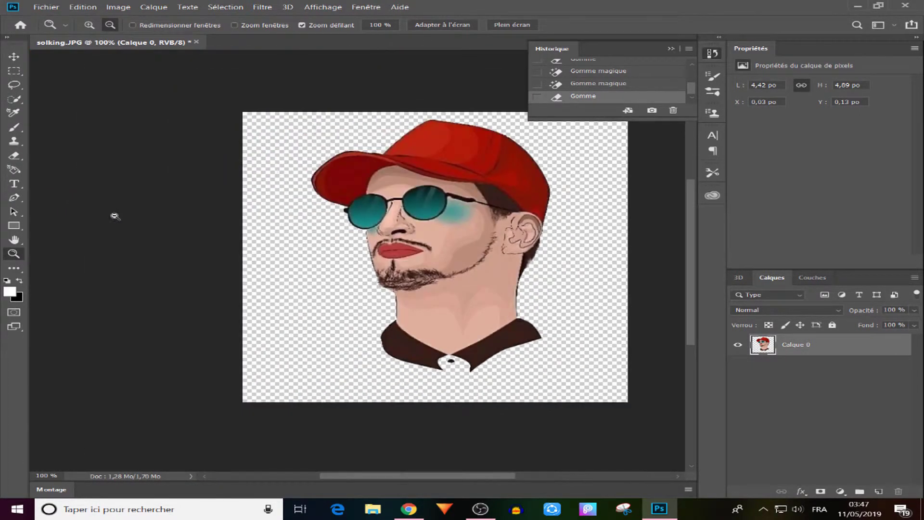
{"action": "left_click", "coordinate": [89, 25]}
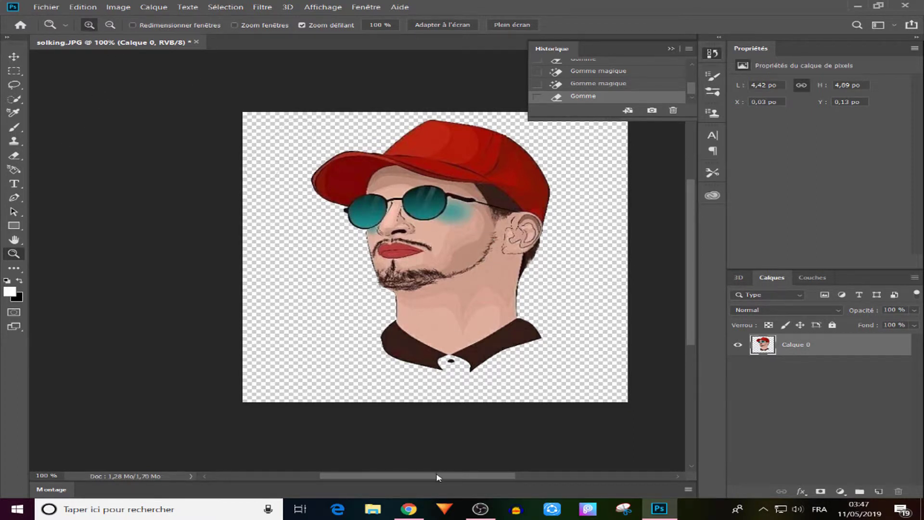
{"action": "left_click_drag", "start_coordinate": [438, 477], "coordinate": [459, 480]}
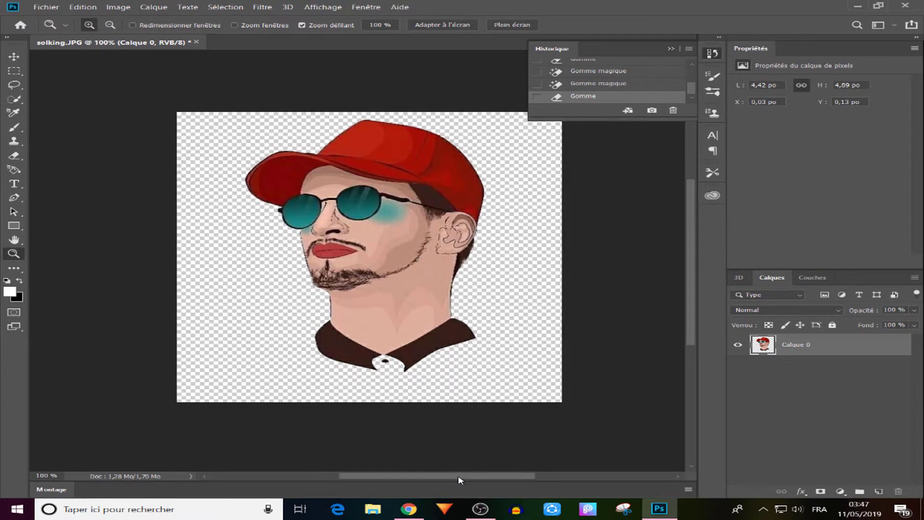
{"action": "left_click", "coordinate": [669, 49]}
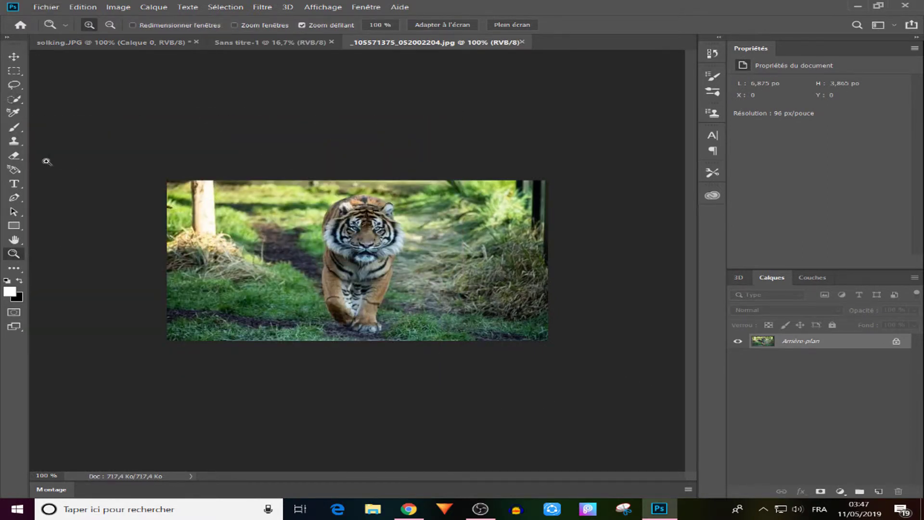
Step: Select the tiger from its back down to its front paws with the Quick Selection tool in the tiger photo
{"action": "left_click", "coordinate": [368, 227]}
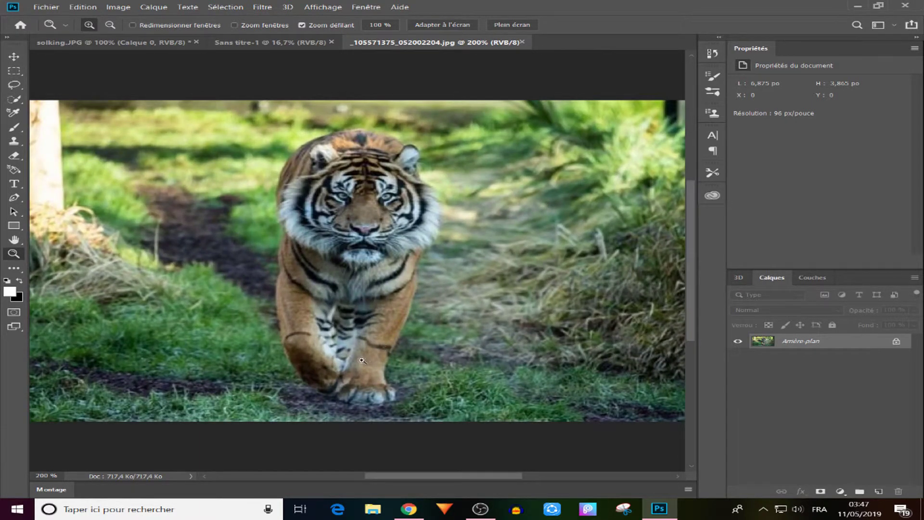
{"action": "left_click", "coordinate": [18, 104]}
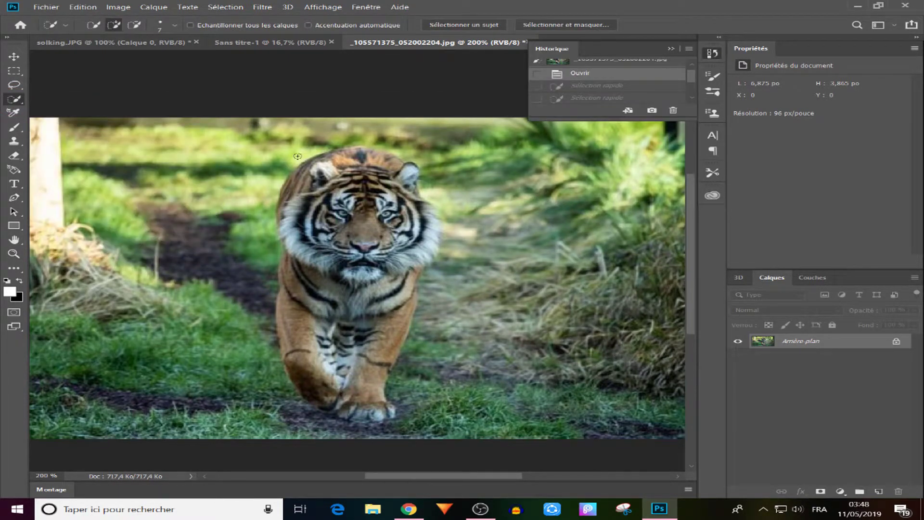
{"action": "mouse_move", "coordinate": [312, 162]}
{"action": "left_mouse_down"}
{"action": "mouse_move", "coordinate": [339, 214]}
{"action": "mouse_move", "coordinate": [329, 227]}
{"action": "mouse_move", "coordinate": [354, 283]}
{"action": "mouse_move", "coordinate": [370, 392]}
{"action": "left_mouse_up"}
{"action": "mouse_move", "coordinate": [385, 317]}
{"action": "left_mouse_down"}
{"action": "mouse_move", "coordinate": [397, 283]}
{"action": "mouse_move", "coordinate": [400, 295]}
{"action": "left_mouse_up"}
{"action": "mouse_move", "coordinate": [410, 262]}
{"action": "left_mouse_down"}
{"action": "mouse_move", "coordinate": [411, 204]}
{"action": "mouse_move", "coordinate": [422, 206]}
{"action": "mouse_move", "coordinate": [427, 238]}
{"action": "mouse_move", "coordinate": [426, 253]}
{"action": "mouse_move", "coordinate": [415, 239]}
{"action": "mouse_move", "coordinate": [386, 242]}
{"action": "mouse_move", "coordinate": [376, 213]}
{"action": "mouse_move", "coordinate": [392, 145]}
{"action": "mouse_move", "coordinate": [355, 172]}
{"action": "mouse_move", "coordinate": [345, 156]}
{"action": "mouse_move", "coordinate": [316, 157]}
{"action": "mouse_move", "coordinate": [292, 208]}
{"action": "mouse_move", "coordinate": [289, 319]}
{"action": "mouse_move", "coordinate": [312, 380]}
{"action": "mouse_move", "coordinate": [394, 412]}
{"action": "left_mouse_up"}
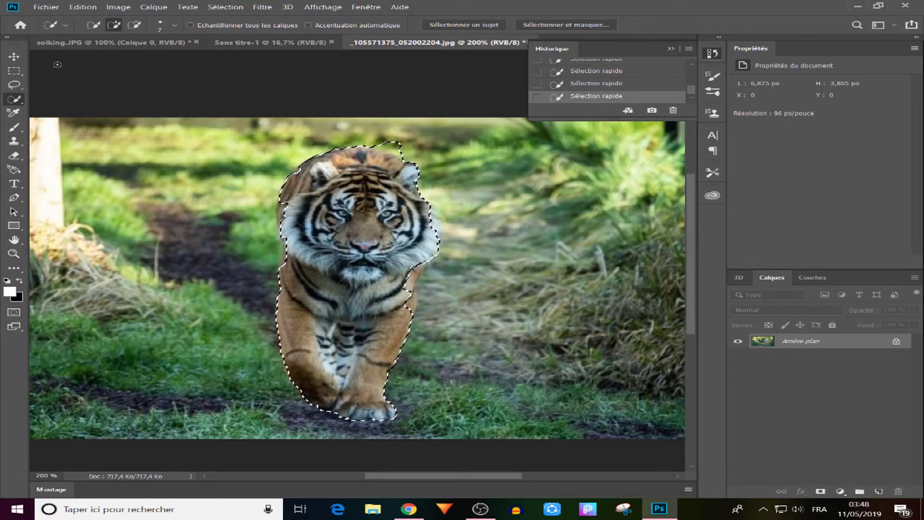
Step: Subtract the excess background above the tiger's back from the selection with the Quick Selection tool
{"action": "left_click", "coordinate": [13, 254]}
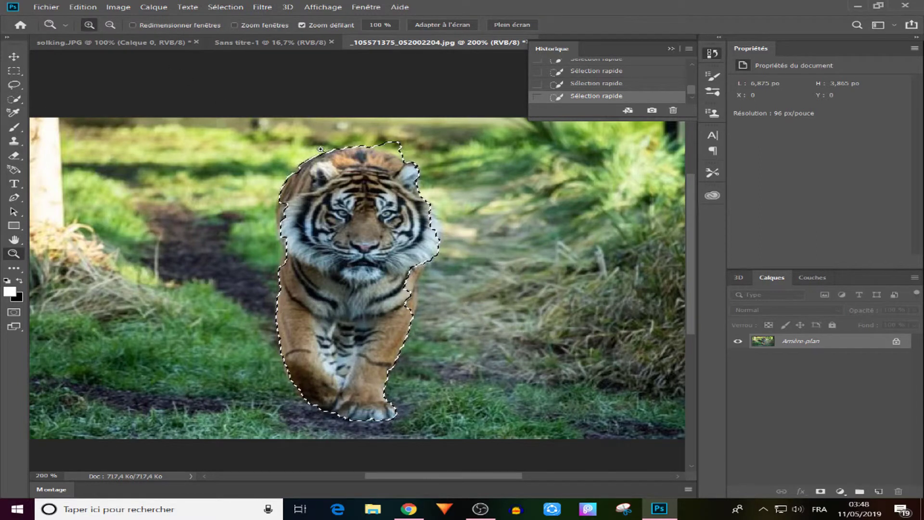
{"action": "left_click", "coordinate": [400, 165]}
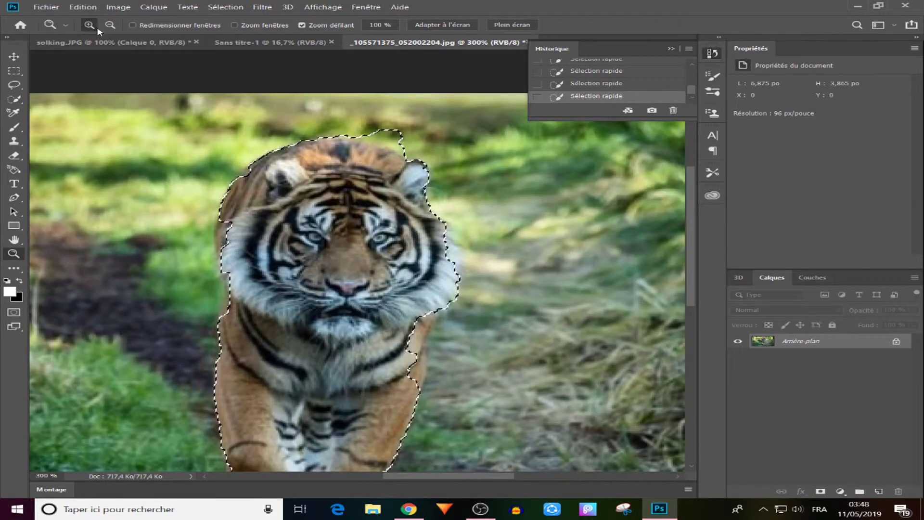
{"action": "key", "text": "w"}
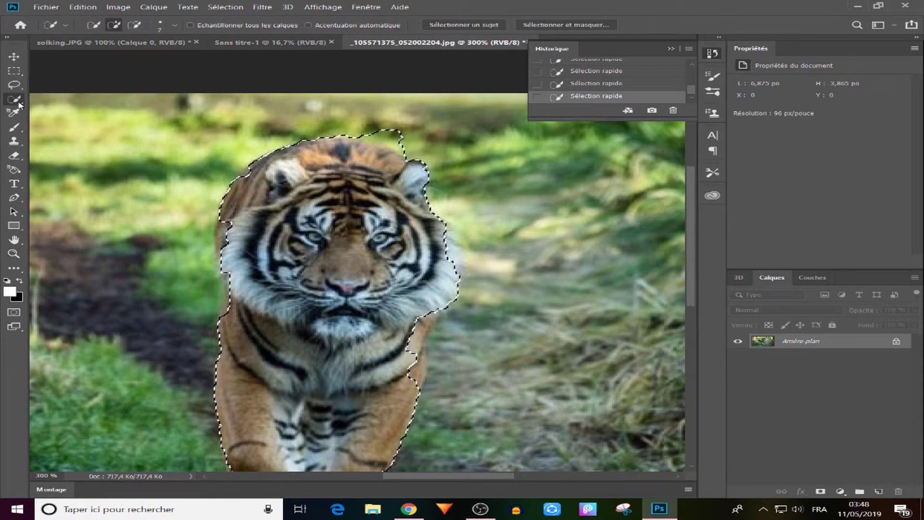
{"action": "left_click", "coordinate": [136, 26]}
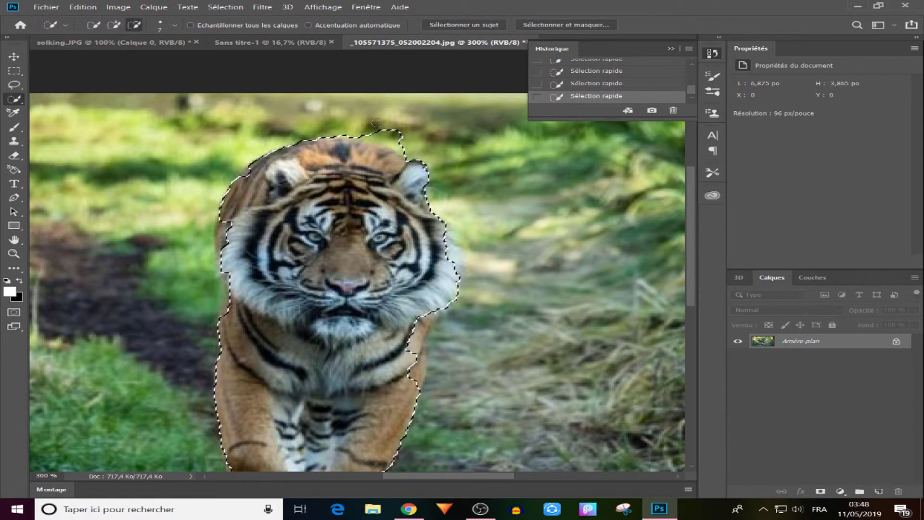
{"action": "left_click_drag", "start_coordinate": [395, 130], "coordinate": [383, 133]}
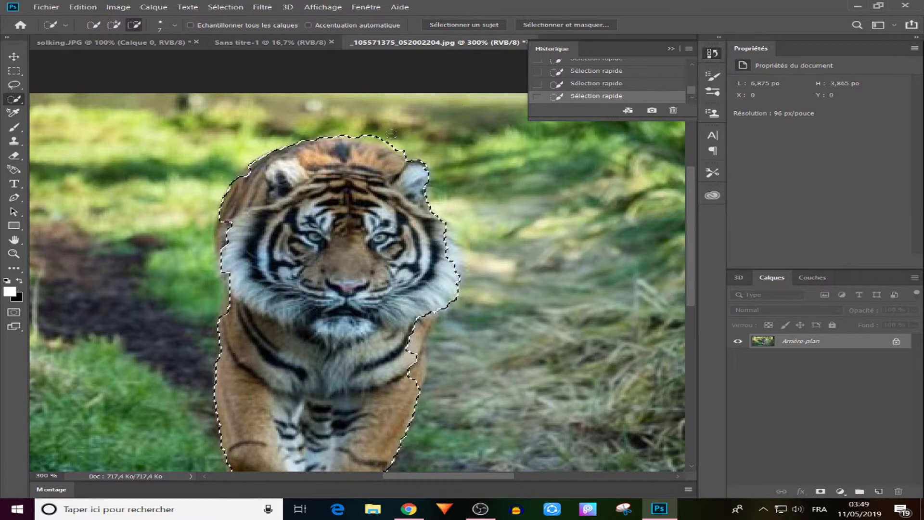
Step: Discard the manual selection and select the tiger automatically with Select Subject
{"action": "key", "text": "ctrl+d"}
{"action": "left_click", "coordinate": [713, 53]}
{"action": "left_click", "coordinate": [450, 27]}
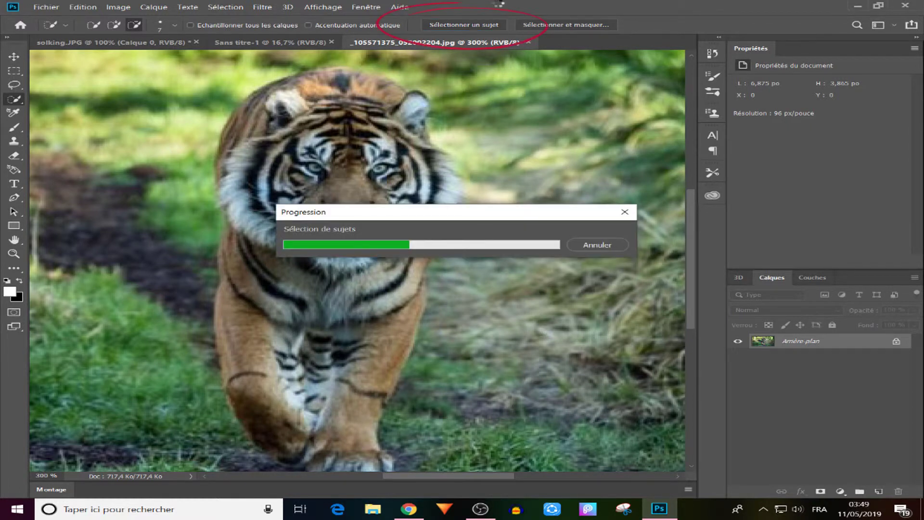
{"action": "scroll", "coordinate": [356, 260], "scroll_direction": "down", "scroll_amount": 2}
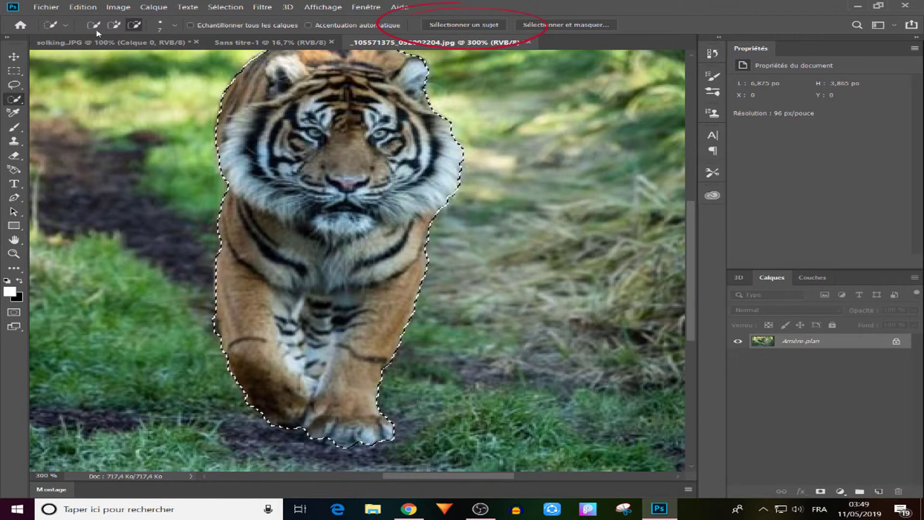
Step: Add a layer mask from the tiger selection to hide the surrounding background
{"action": "left_click", "coordinate": [13, 253]}
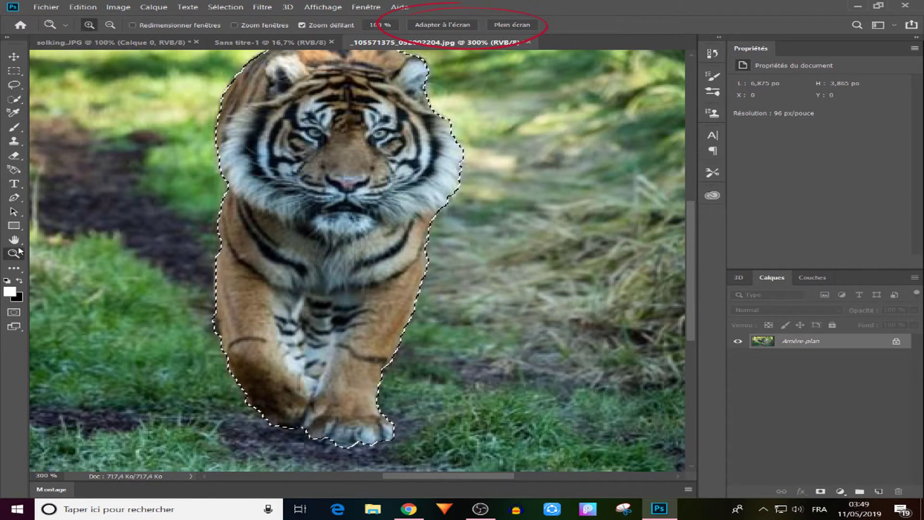
{"action": "left_click", "coordinate": [271, 219]}
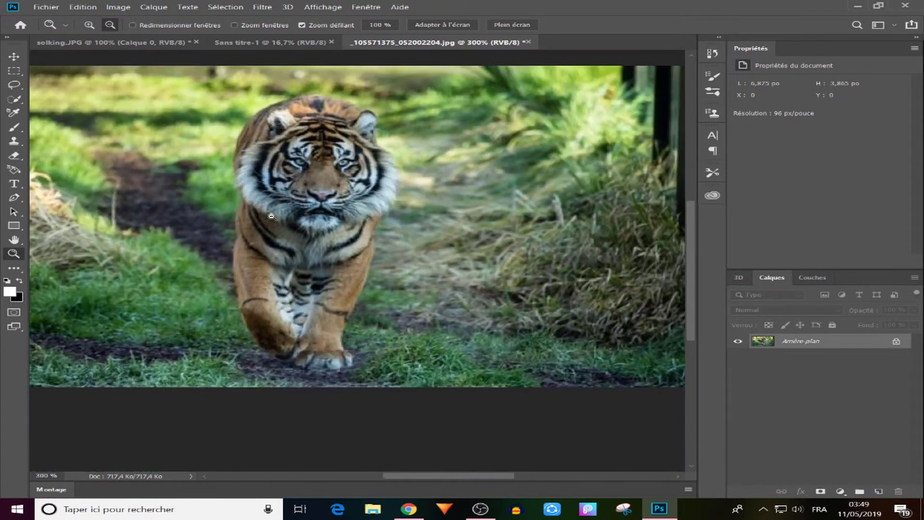
{"action": "scroll", "coordinate": [275, 294], "scroll_direction": "up", "scroll_amount": 1}
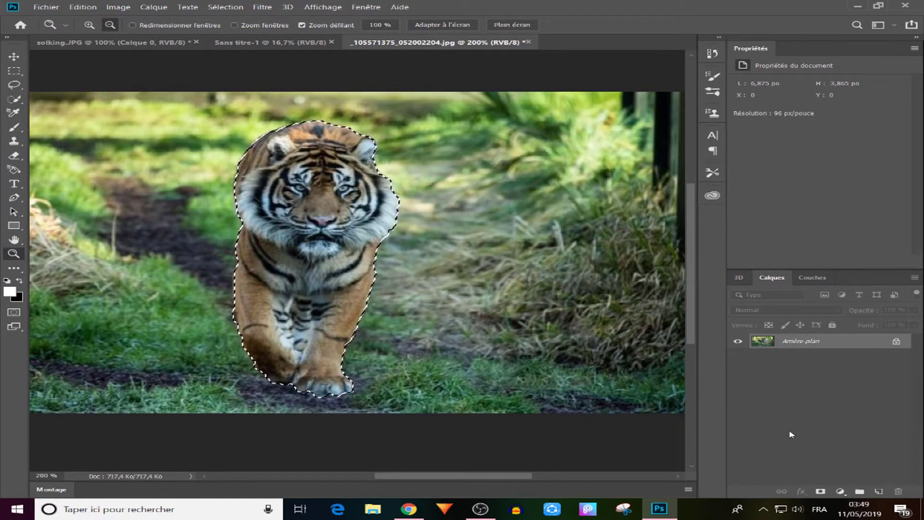
{"action": "left_click", "coordinate": [821, 492]}
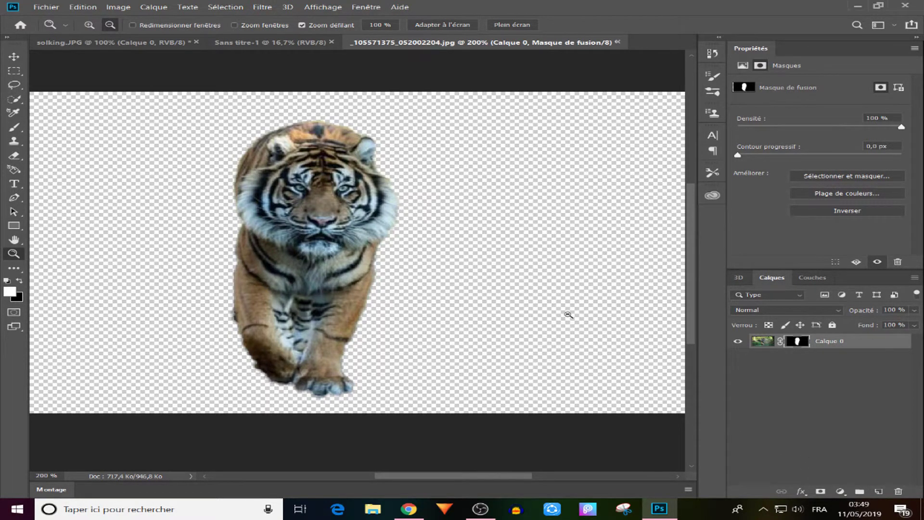
Step: Invert the layer mask to hide the tiger and show the background, and invert it back
{"action": "key", "text": "ctrl+i"}
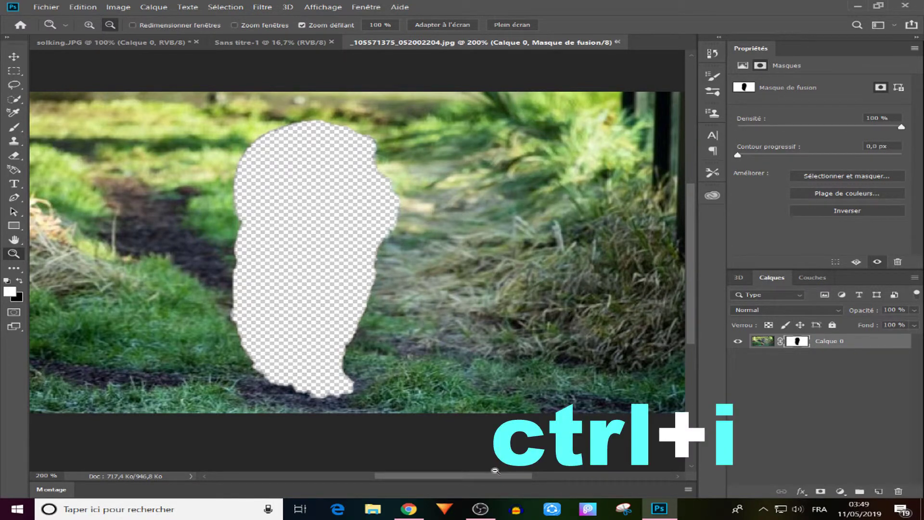
{"action": "mouse_move", "coordinate": [498, 479]}
{"action": "left_mouse_down"}
{"action": "mouse_move", "coordinate": [383, 481]}
{"action": "mouse_move", "coordinate": [487, 490]}
{"action": "left_mouse_up"}
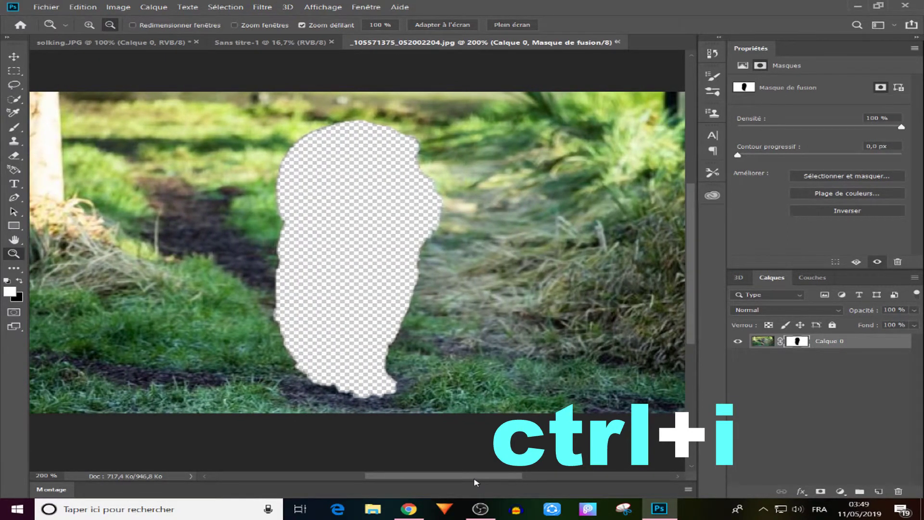
{"action": "key", "text": "ctrl+i"}
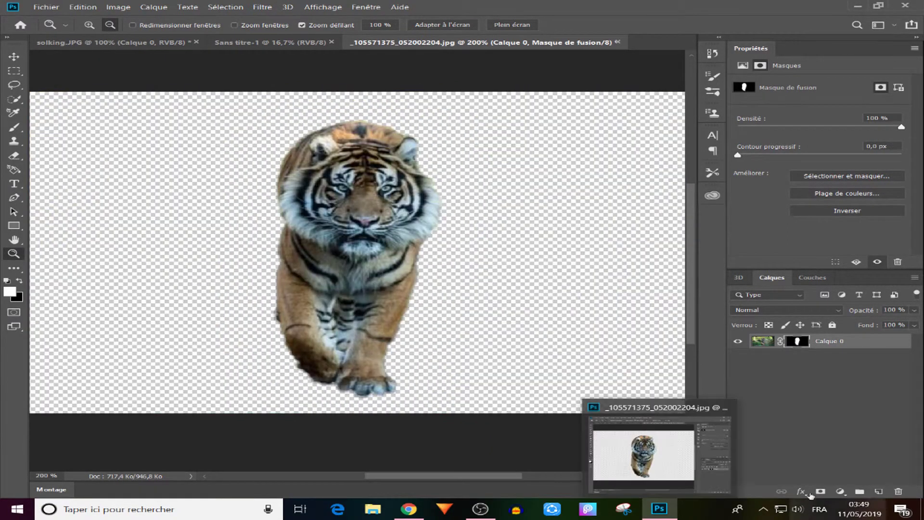
{"action": "scroll", "coordinate": [694, 213], "scroll_direction": "down", "scroll_amount": 3}
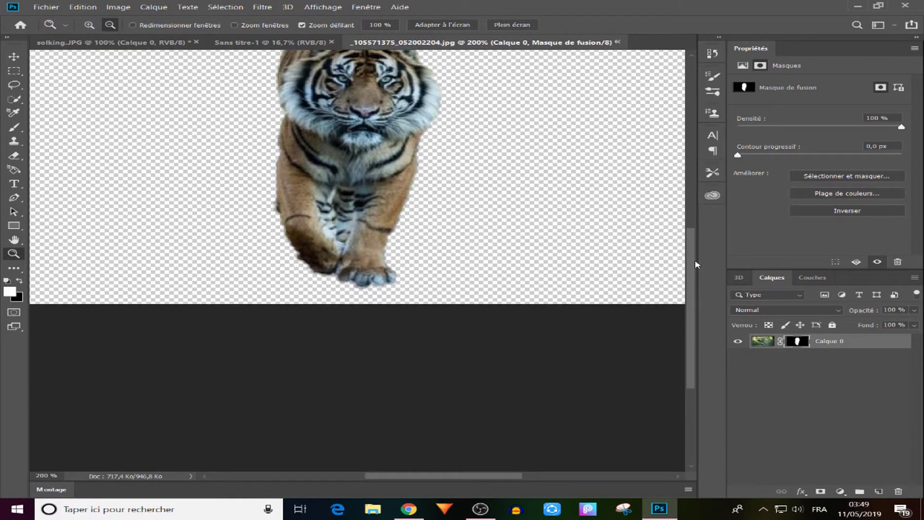
{"action": "scroll", "coordinate": [696, 213], "scroll_direction": "up", "scroll_amount": 4}
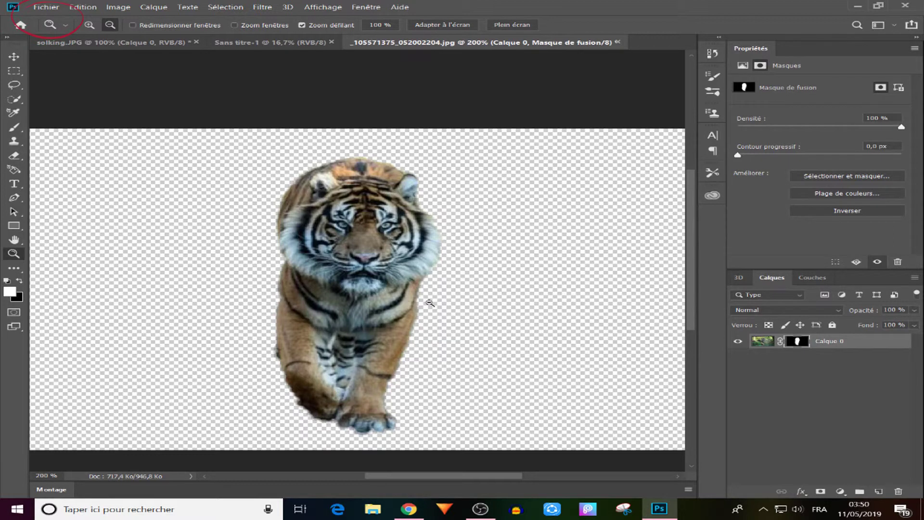
Step: Save a copy of the tiger cutout to the desktop (Bureau) in PNG format with the file name "transparent"
{"action": "left_click", "coordinate": [45, 8]}
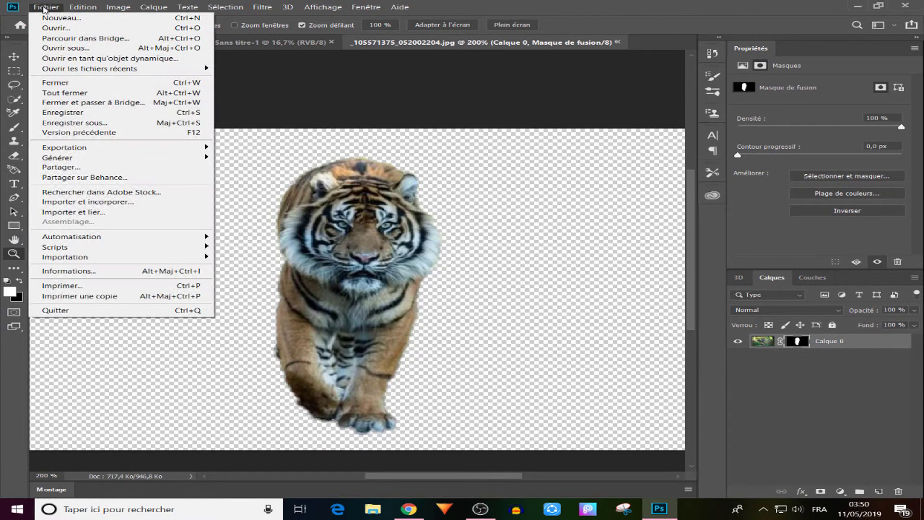
{"action": "left_click", "coordinate": [142, 126]}
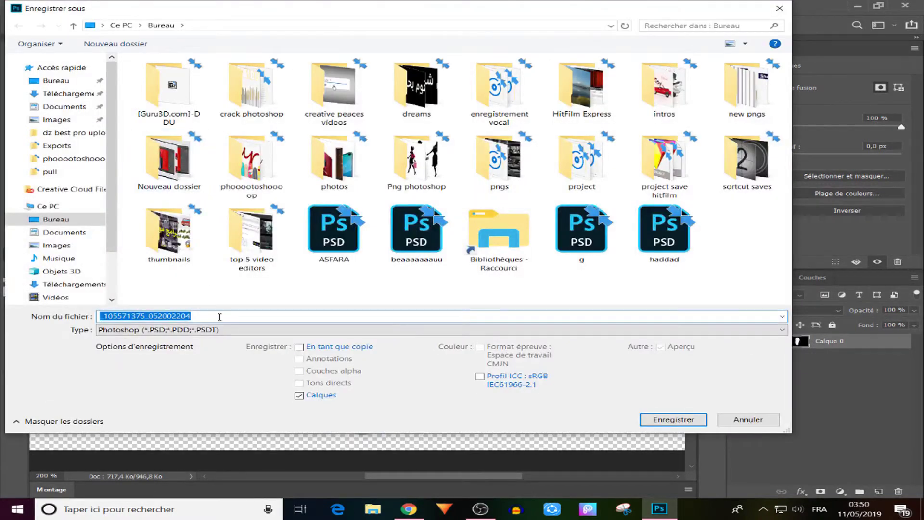
{"action": "left_click", "coordinate": [188, 331]}
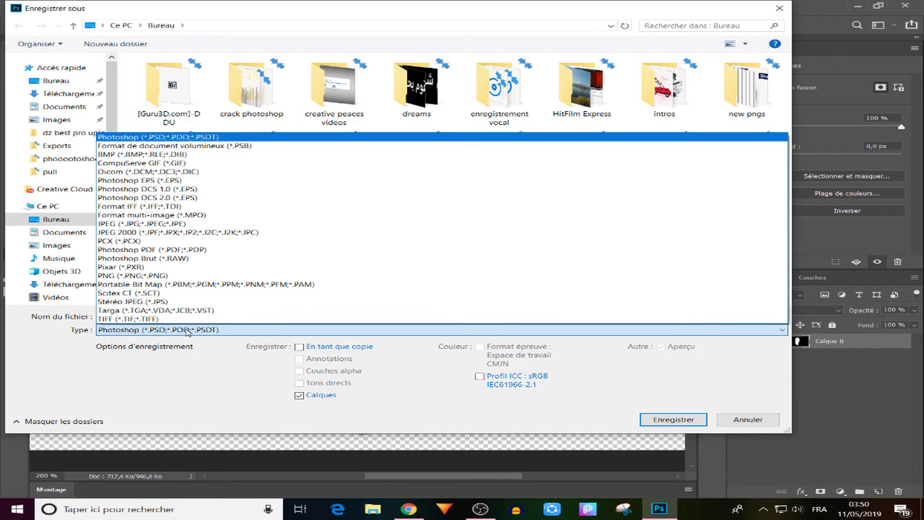
{"action": "left_click", "coordinate": [238, 276]}
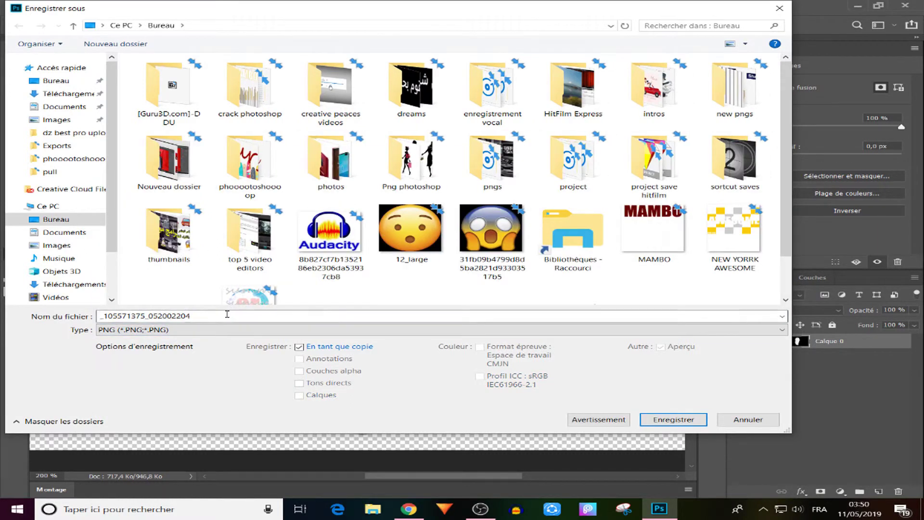
{"action": "type", "text": "trans"}
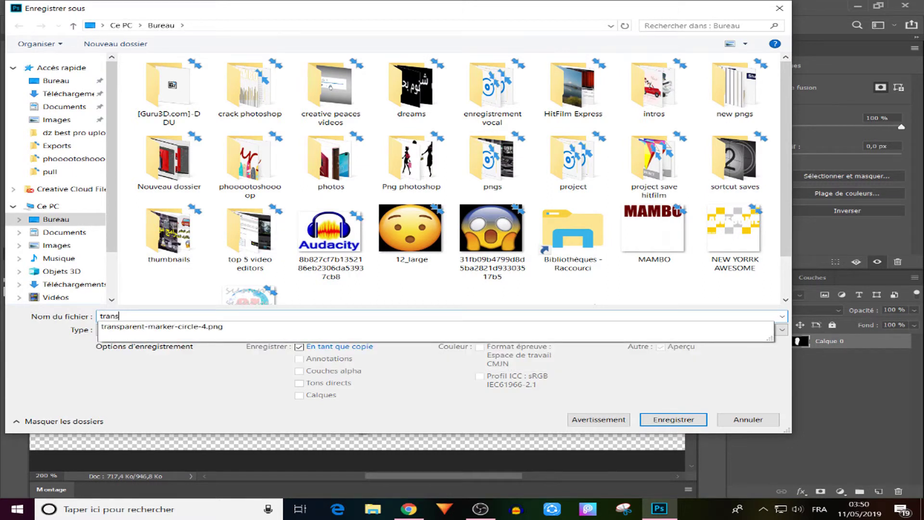
{"action": "type", "text": "parent"}
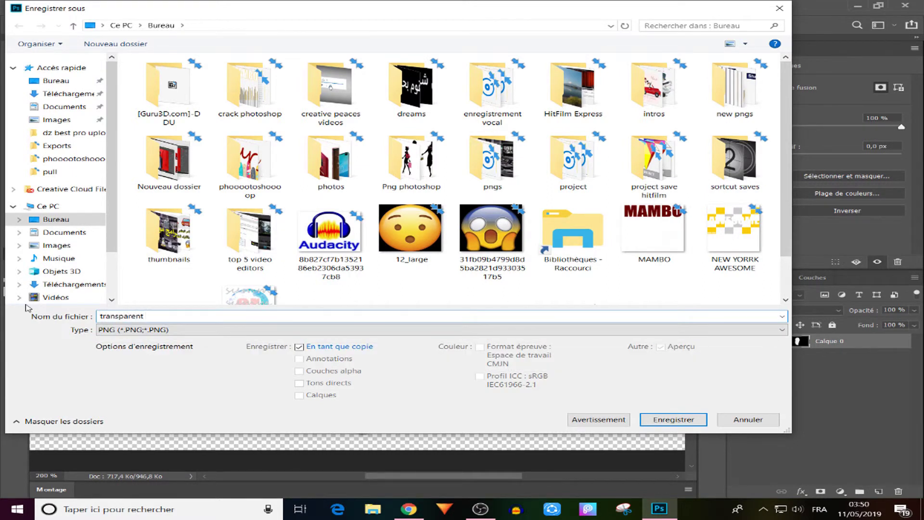